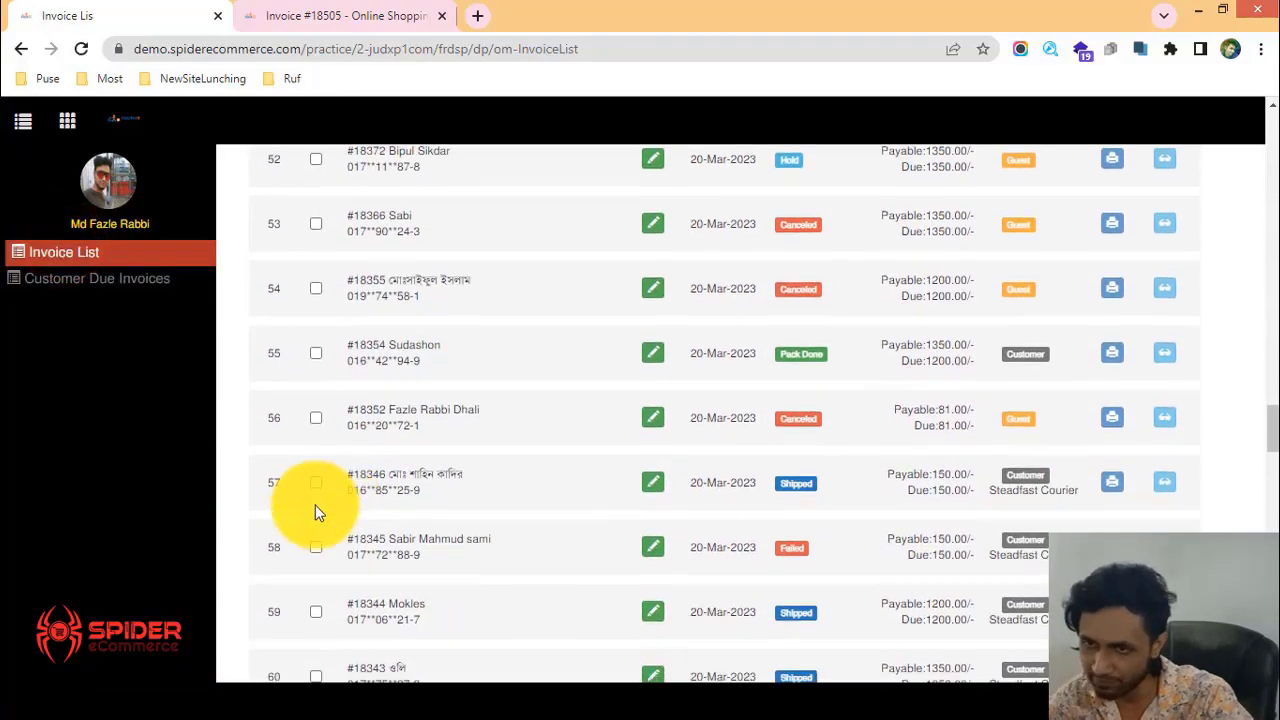
scroll(306, 597, "down", 5)
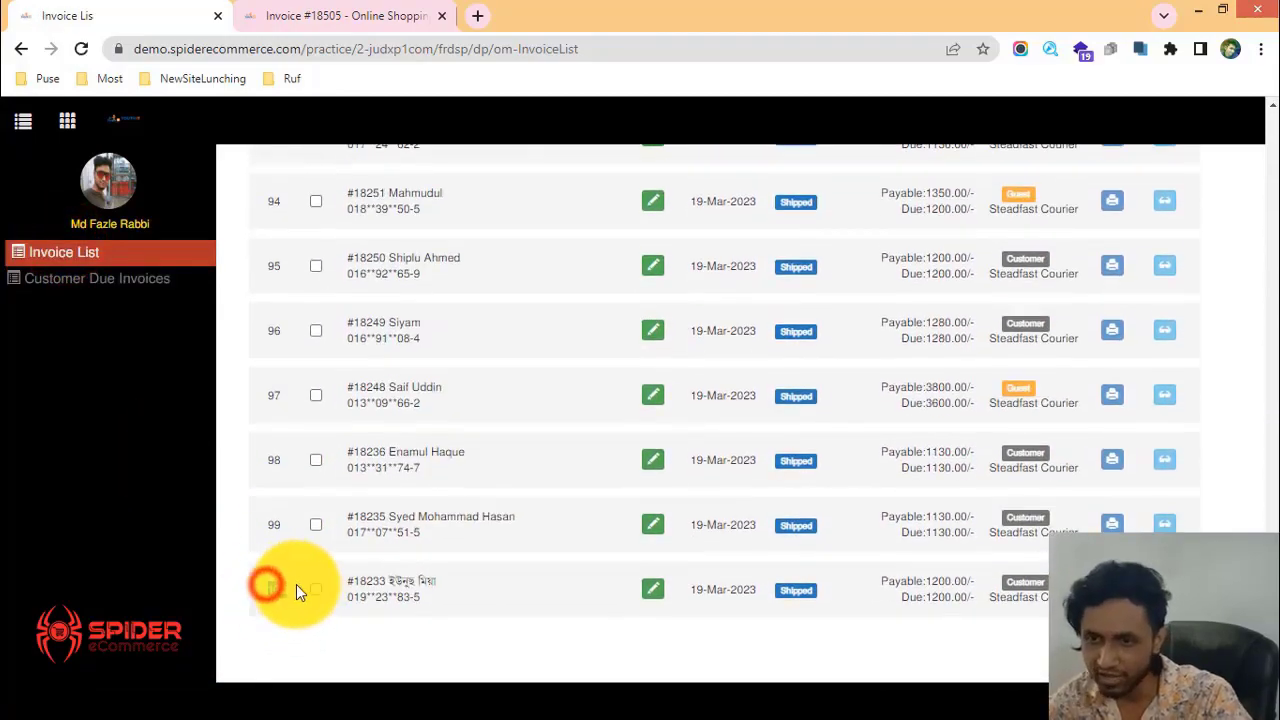
scroll(480, 569, "up", 8)
scroll(680, 330, "up", 6)
scroll(712, 322, "up", 7)
scroll(760, 310, "up", 7)
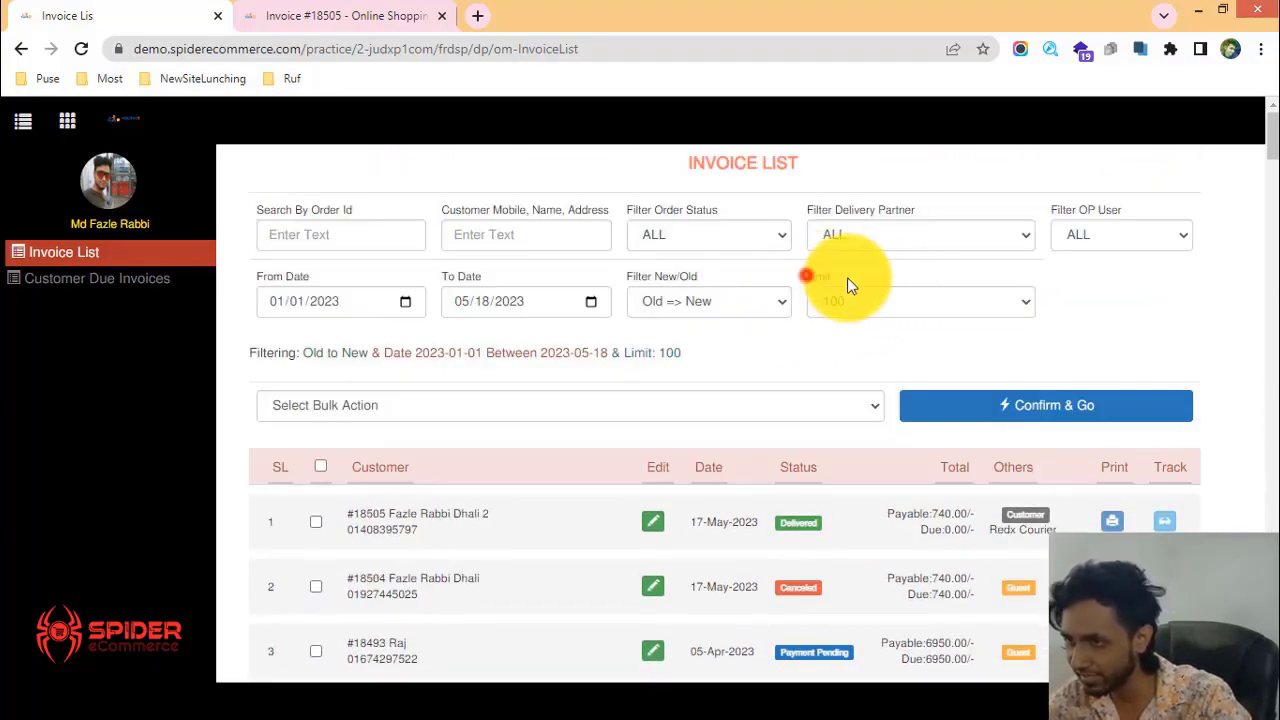
Limit the invoice list to 300 orders
left_click(858, 347)
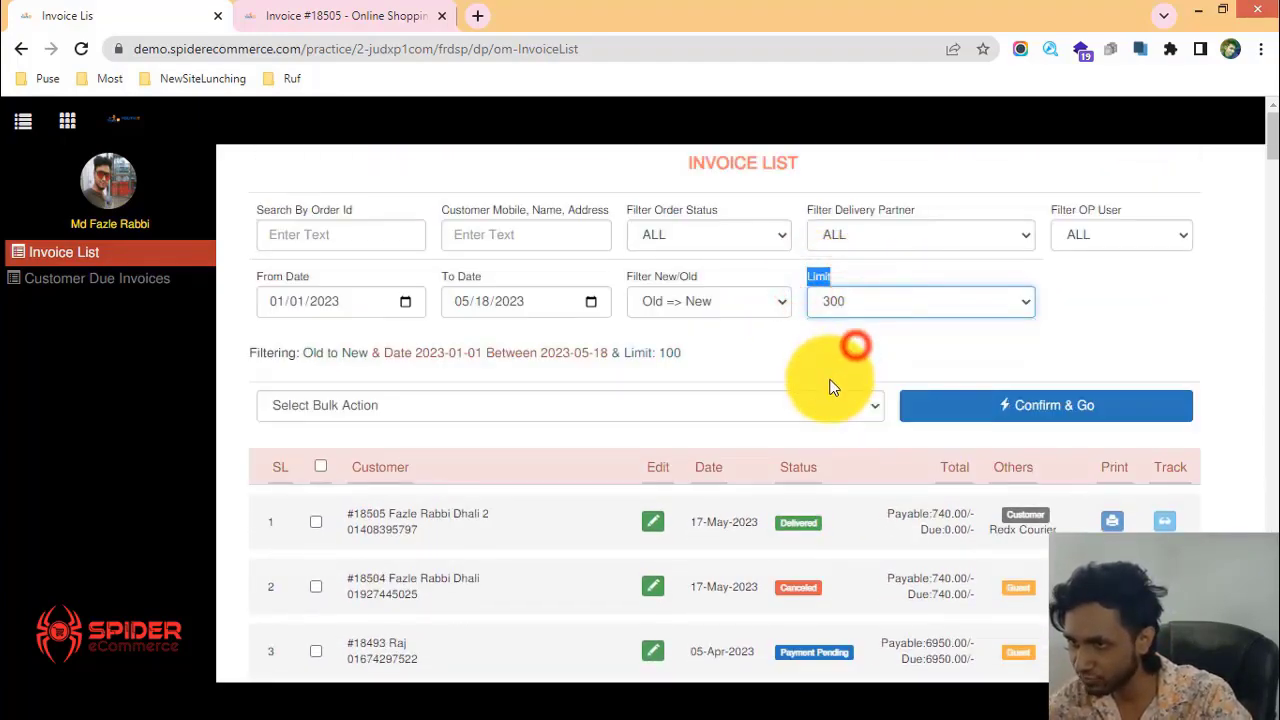
scroll(697, 388, "down", 8)
scroll(285, 390, "down", 8)
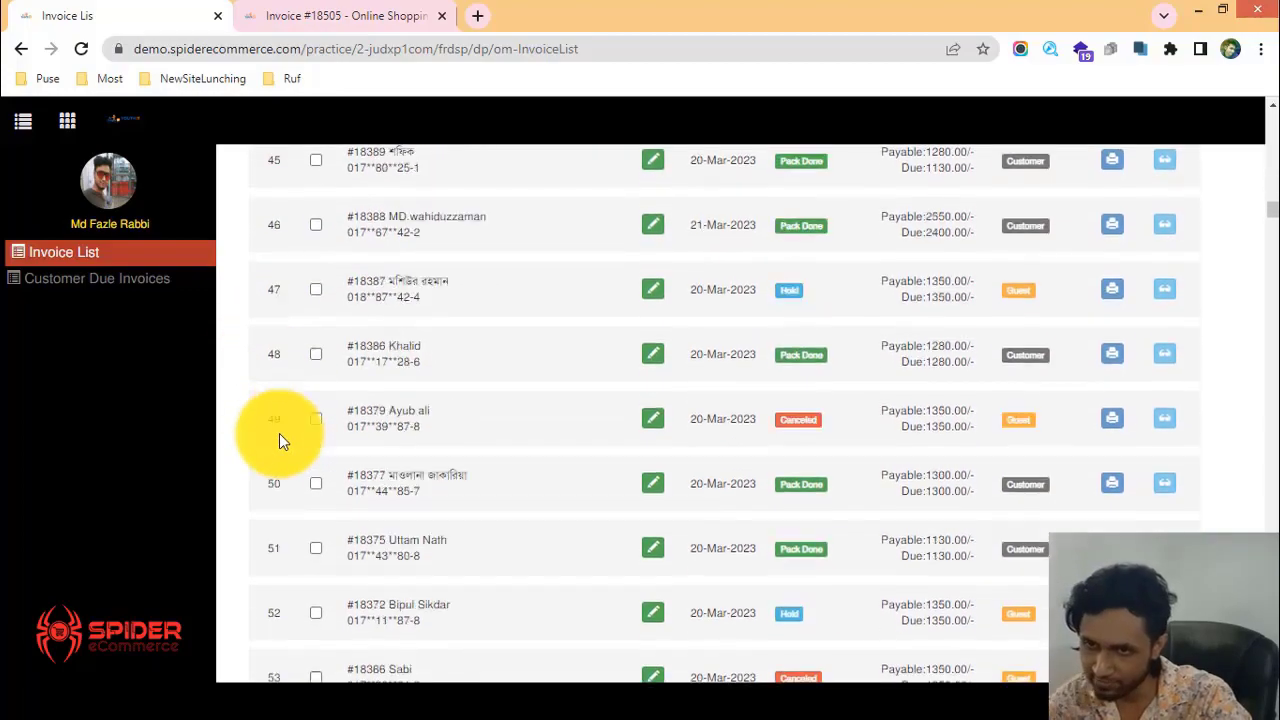
scroll(285, 540, "down", 8)
scroll(262, 543, "down", 6)
scroll(262, 543, "down", 8)
scroll(290, 560, "down", 8)
scroll(285, 540, "down", 8)
scroll(300, 560, "down", 6)
scroll(310, 566, "down", 8)
scroll(250, 561, "down", 8)
scroll(300, 555, "down", 8)
scroll(312, 550, "down", 6)
scroll(293, 556, "down", 5)
scroll(900, 300, "up", 6)
scroll(1120, 300, "up", 8)
scroll(1200, 400, "up", 8)
scroll(1255, 515, "up", 10)
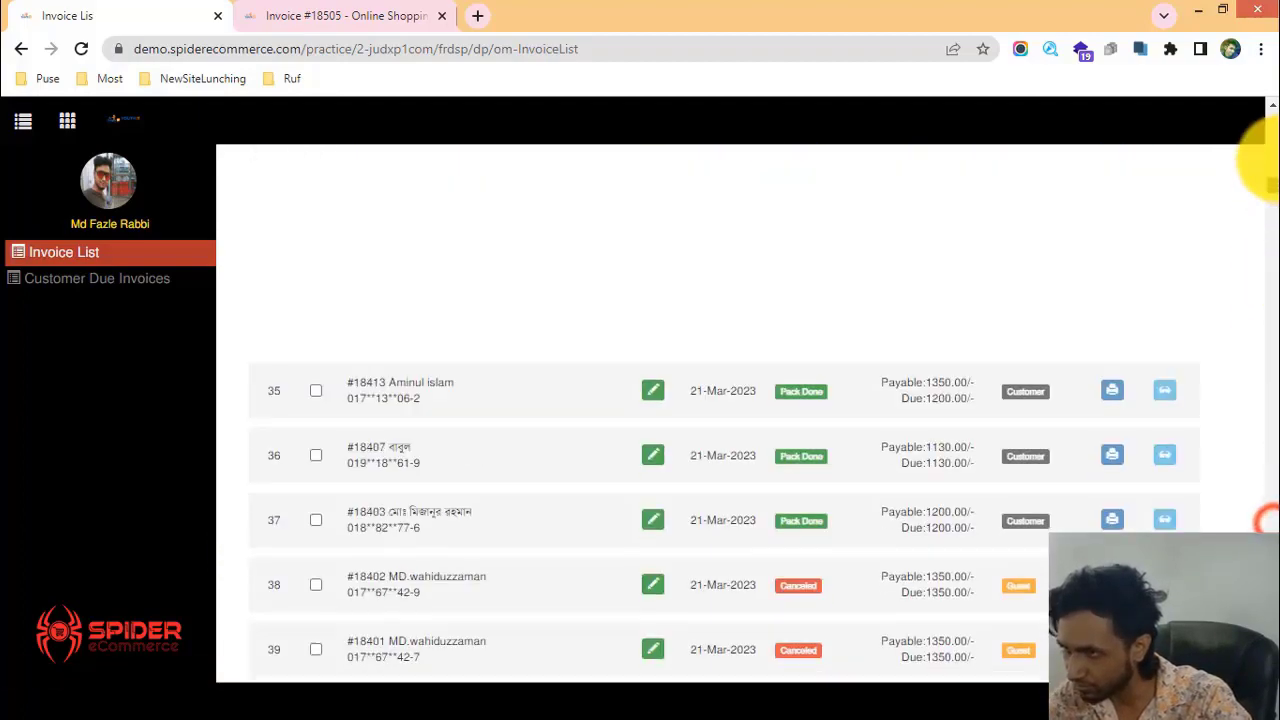
scroll(1255, 400, "up", 10)
Choose 900 as the invoice list's Limit value
left_click(965, 300)
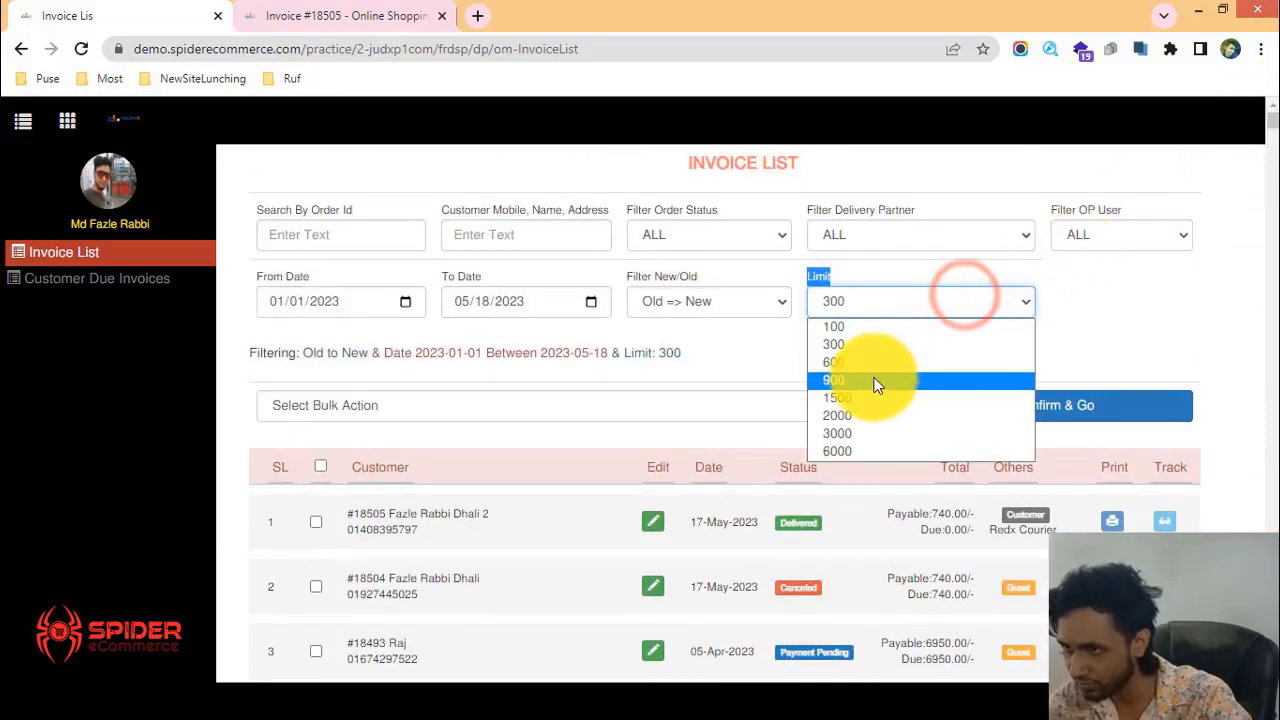
left_click(860, 380)
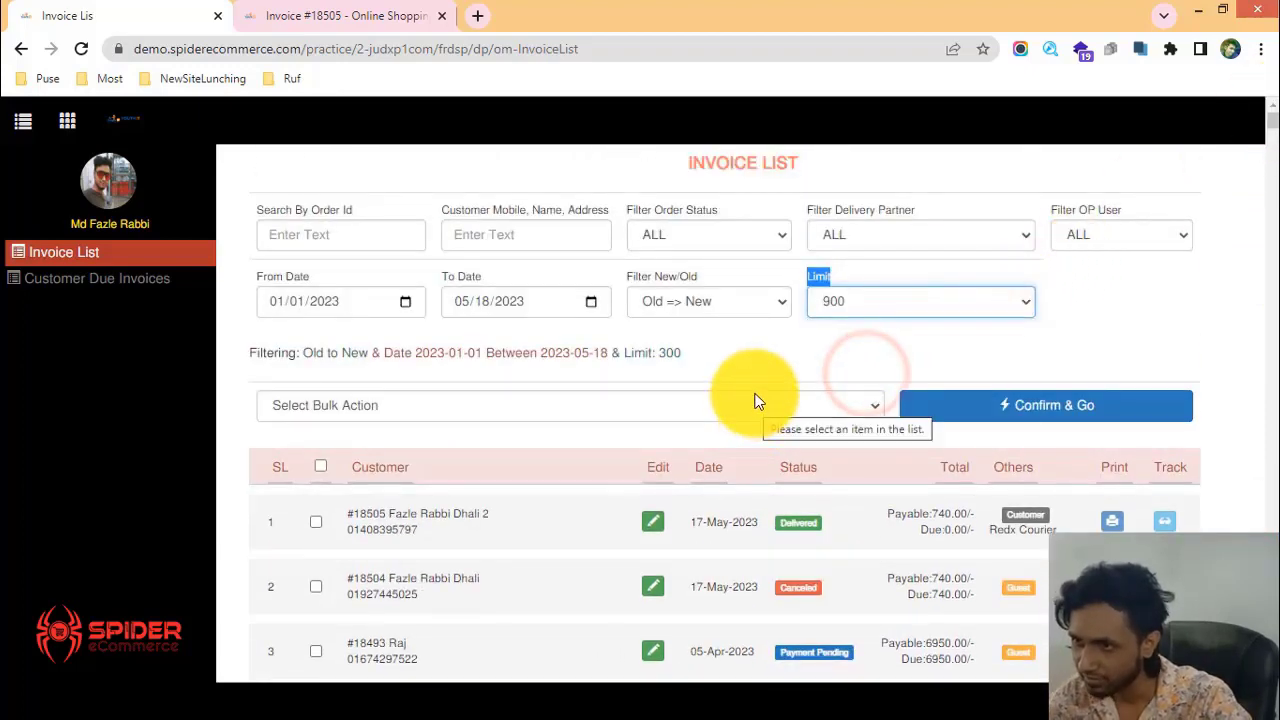